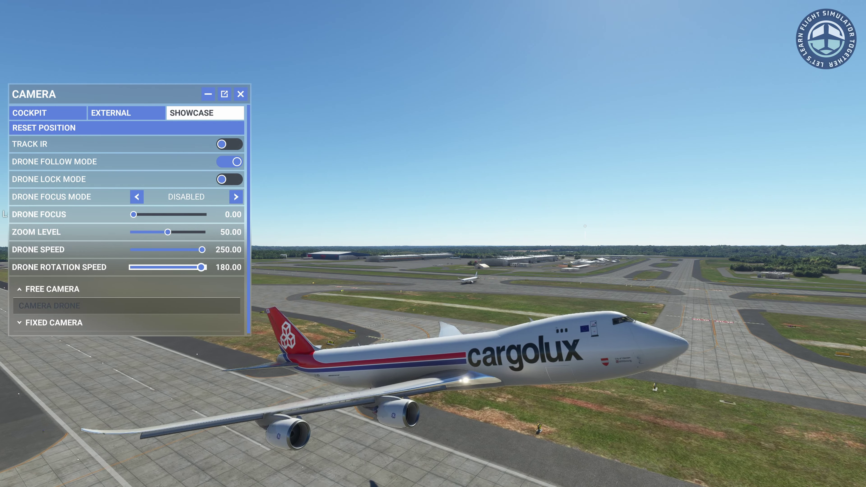
- Fly the drone camera around the Cargolux 747 on the runway to view it from the front
key(d)
key(KP_4)
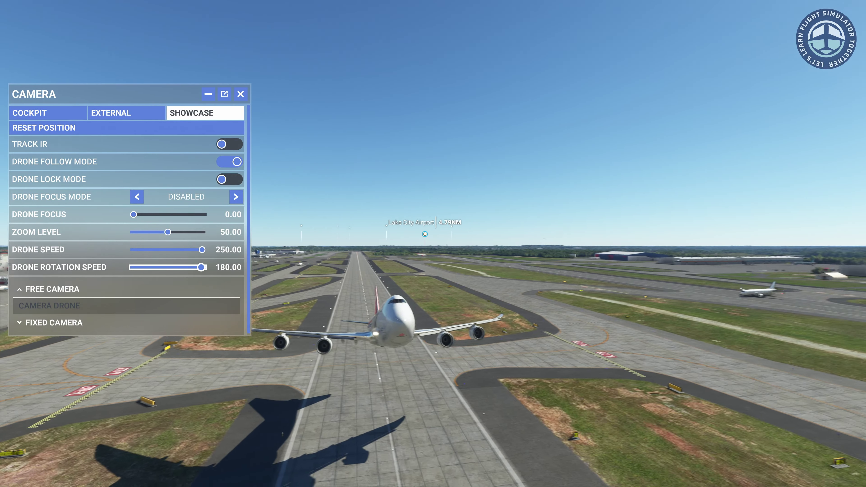
key(w)
key(KP_2)
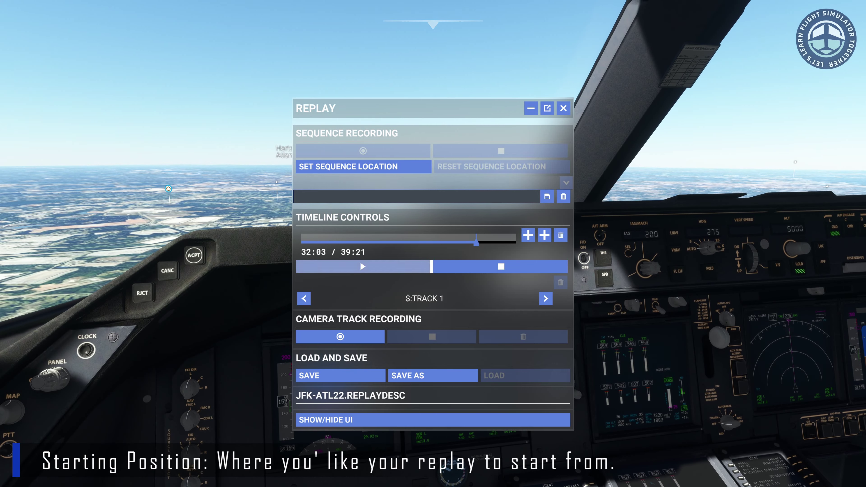
- Pause the replay and start recording a new camera track
click(360, 260)
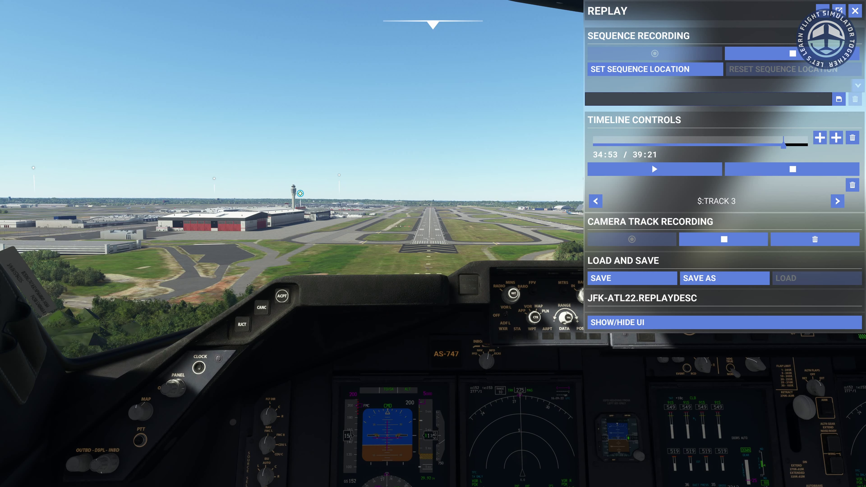
mouse_move(433, 25)
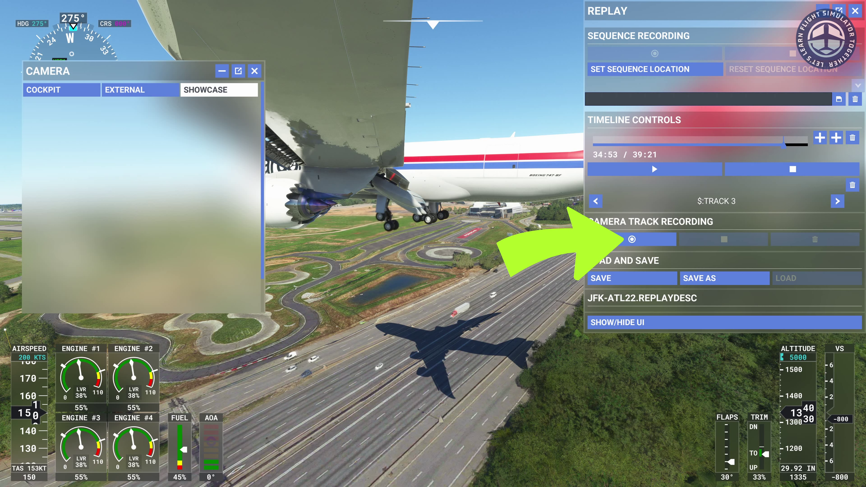
click(632, 239)
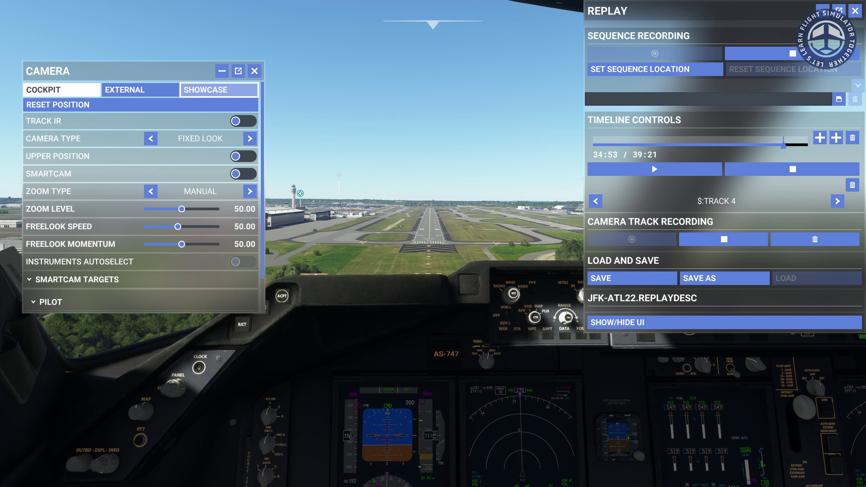
- Switch to the Showcase camera and select the Camera Drone as the free camera
click(219, 90)
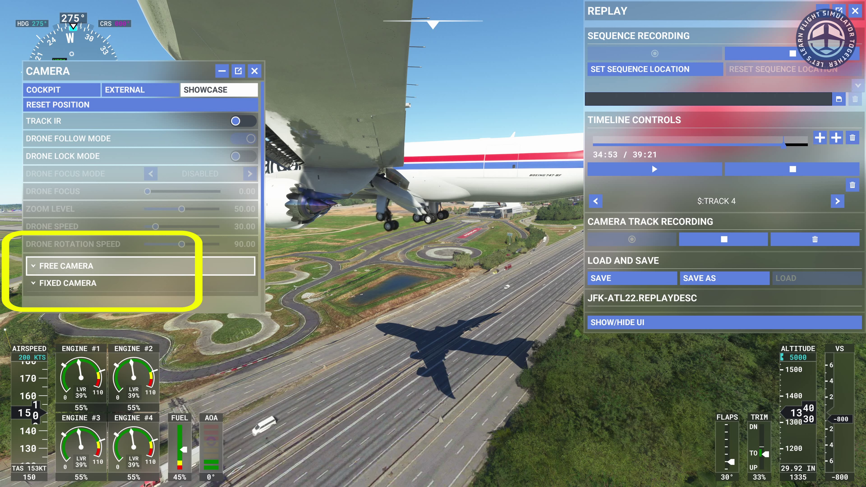
click(141, 266)
click(141, 283)
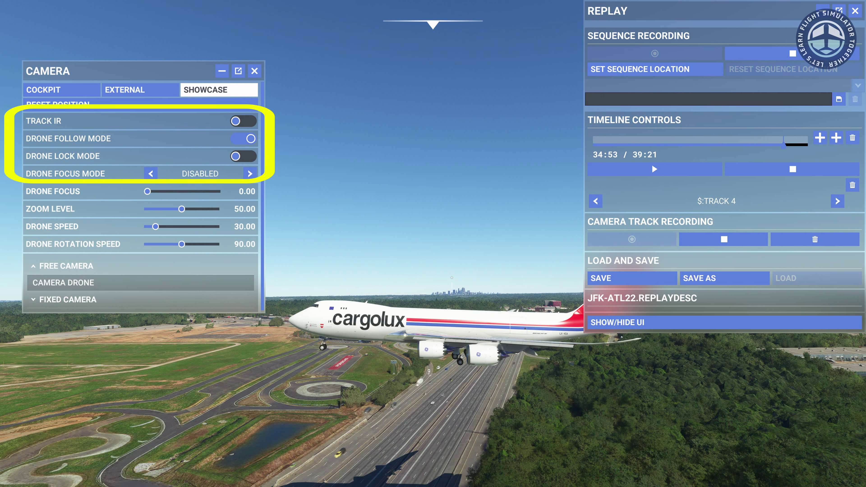
- Play a short stretch of the replay with Drone Follow Mode on, and pause it
key(Up)
key(Up)
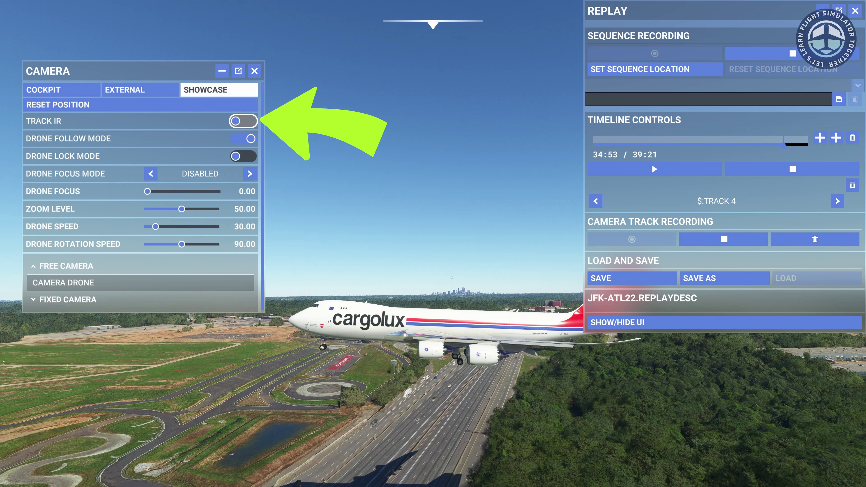
key(Down)
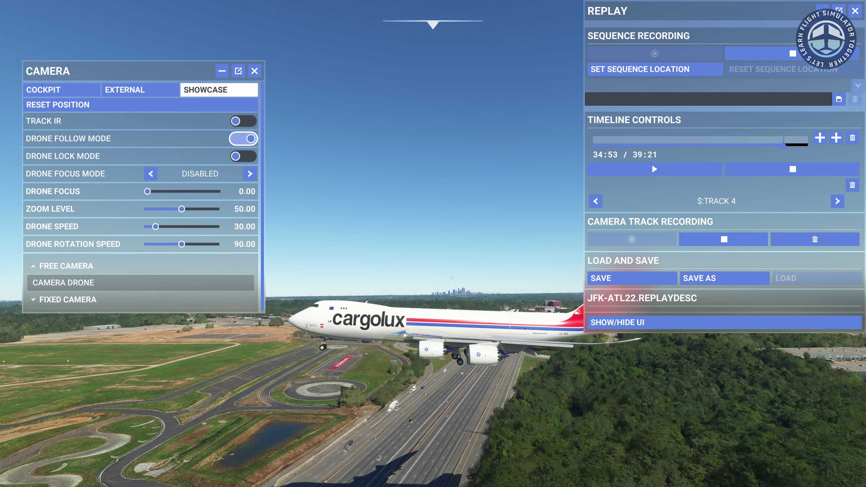
click(652, 163)
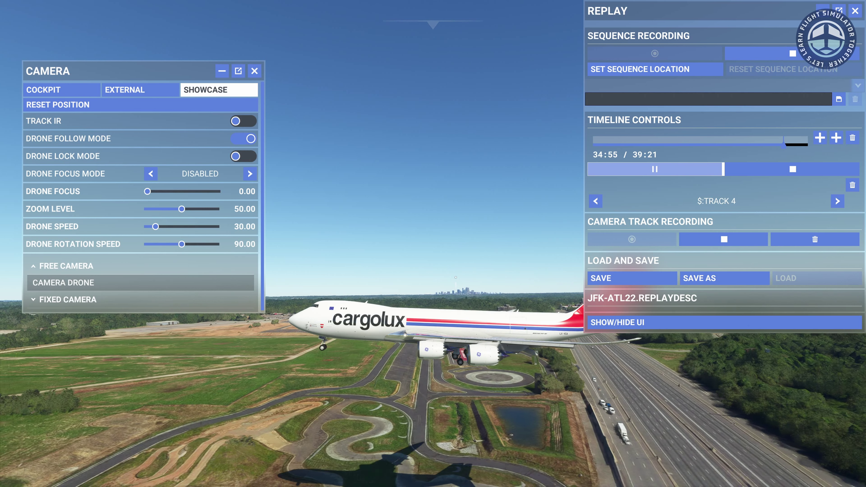
click(654, 170)
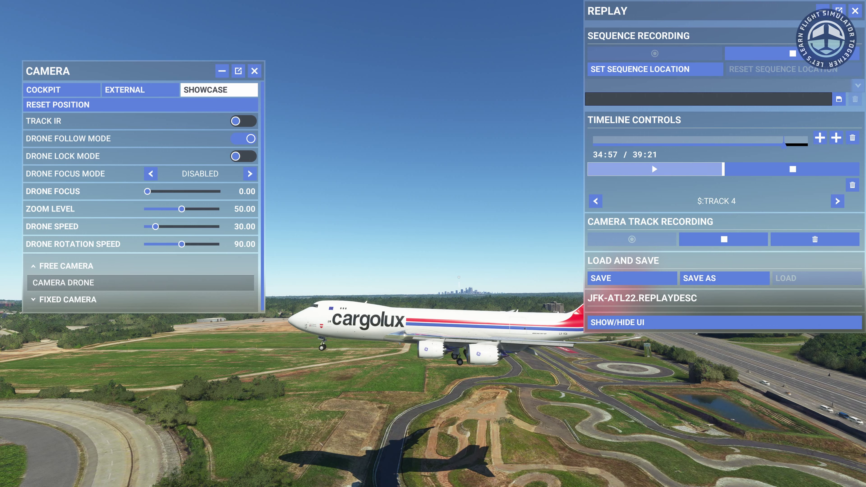
- Turn off Drone Follow Mode and play the replay to test the stationary drone
key(Down)
key(Up)
key(Return)
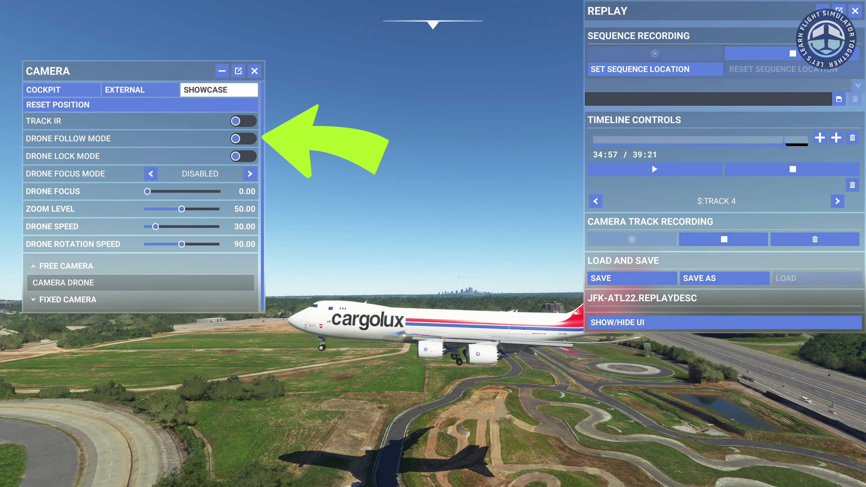
click(652, 163)
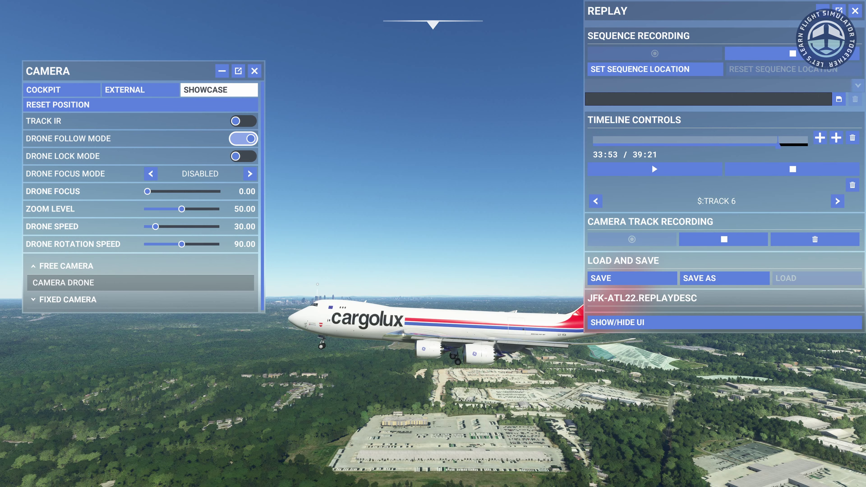
- Replace Drone Follow Mode with Drone Lock Mode and play the replay
key(Return)
key(Down)
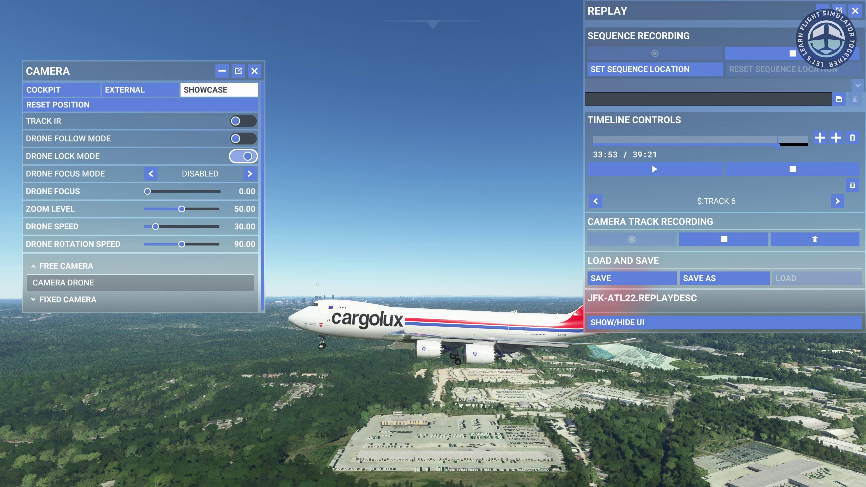
key(Escape)
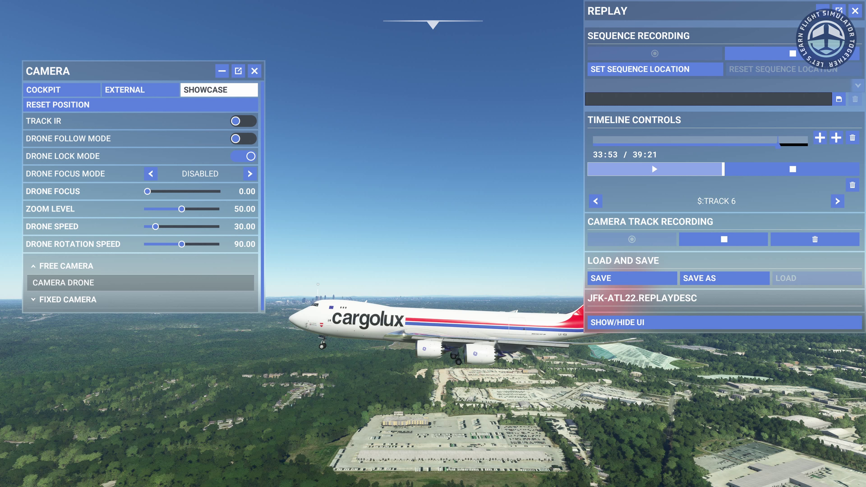
click(652, 164)
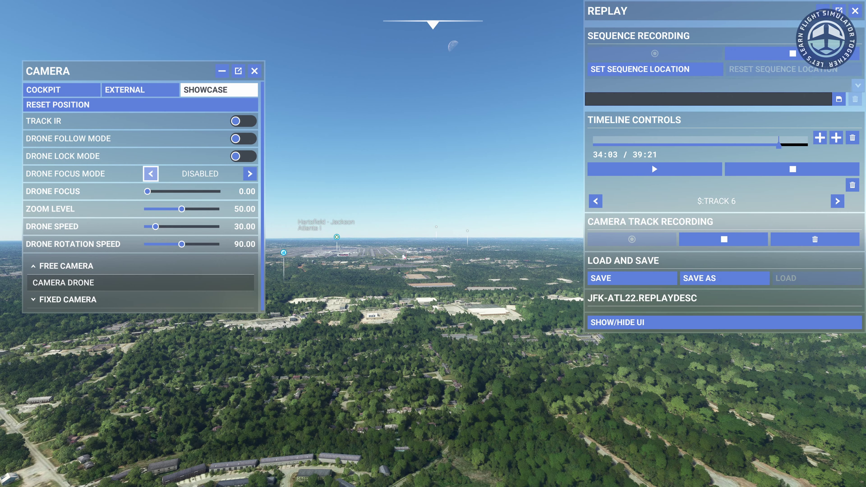
- Try Manual drone focus mode with a drone focus of 29.00, and reset the focus to 0.00
click(151, 174)
key(Down)
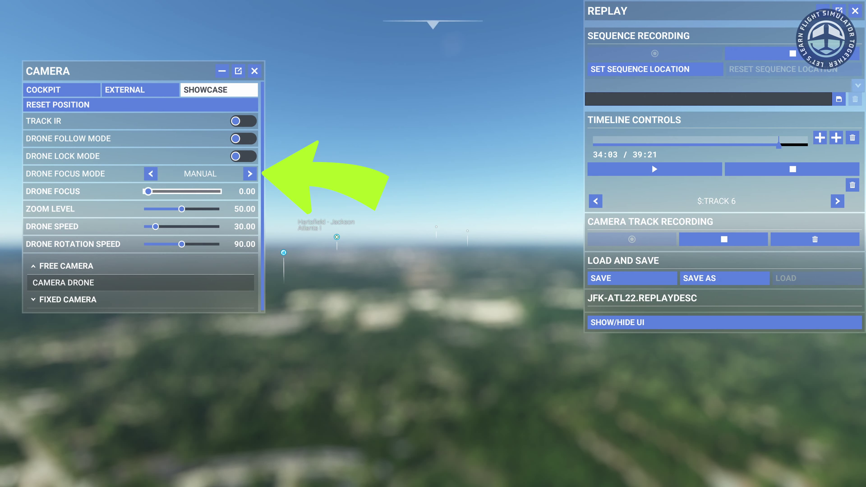
key(Right)
key(Right)
key(Right)
key(Right)
key(Right)
key(Right)
key(Right)
key(Right)
key(Right)
key(Right)
key(Right)
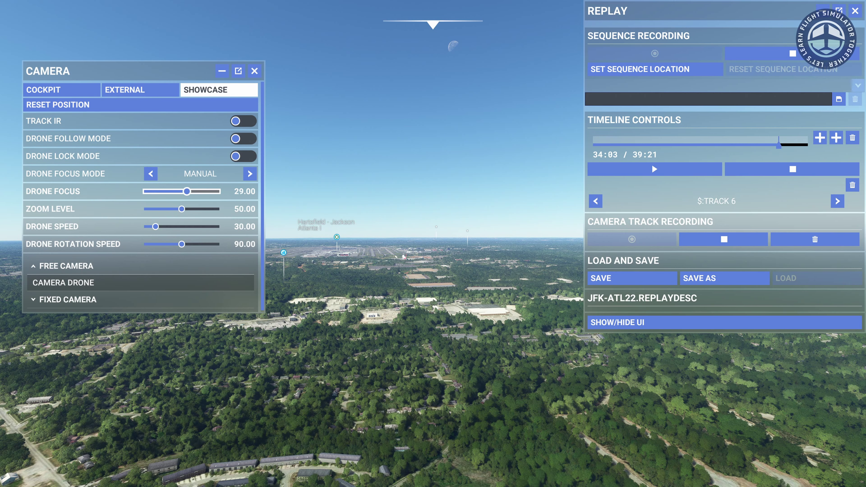
drag(215, 191, 148, 192)
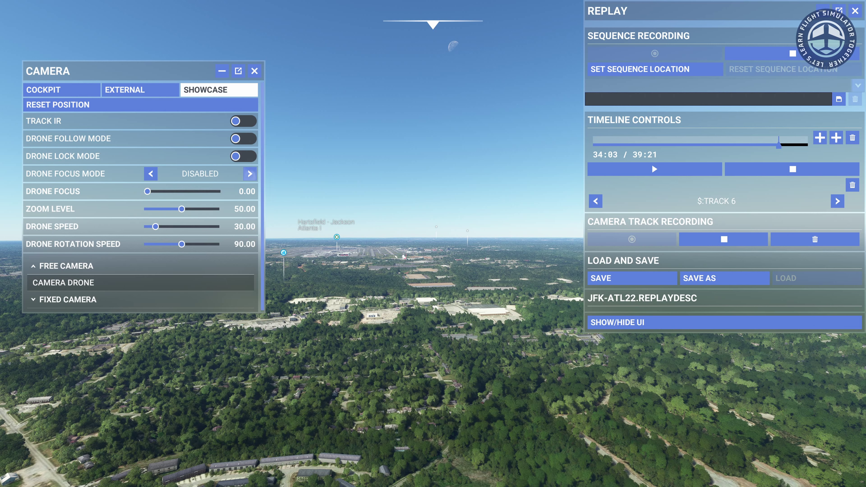
- Set the drone focus mode to Auto and the zoom level to 100.00
key(Down)
key(Down)
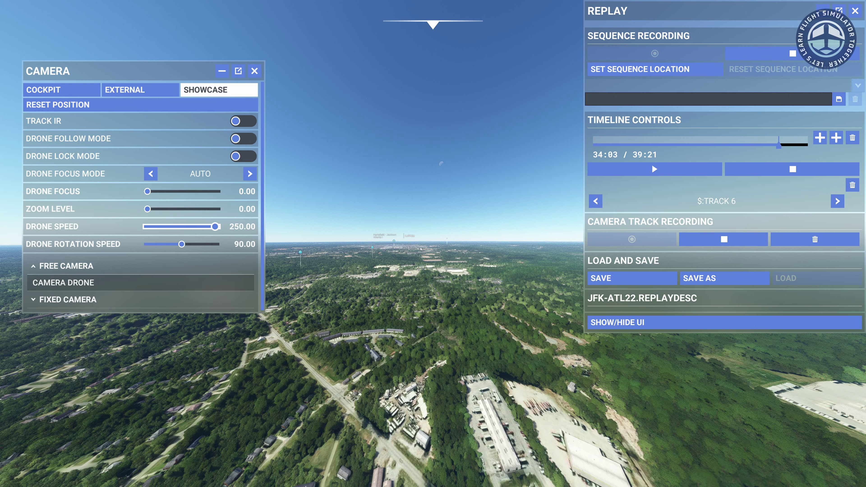
key(Down)
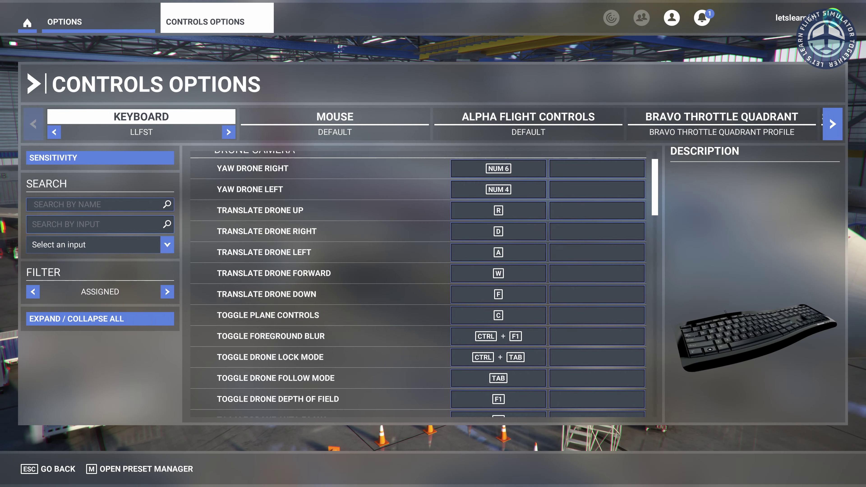
- Review the keyboard assignments for the drone camera in the Controls Options
scroll(418, 283, down, 5)
scroll(418, 283, down, 5)
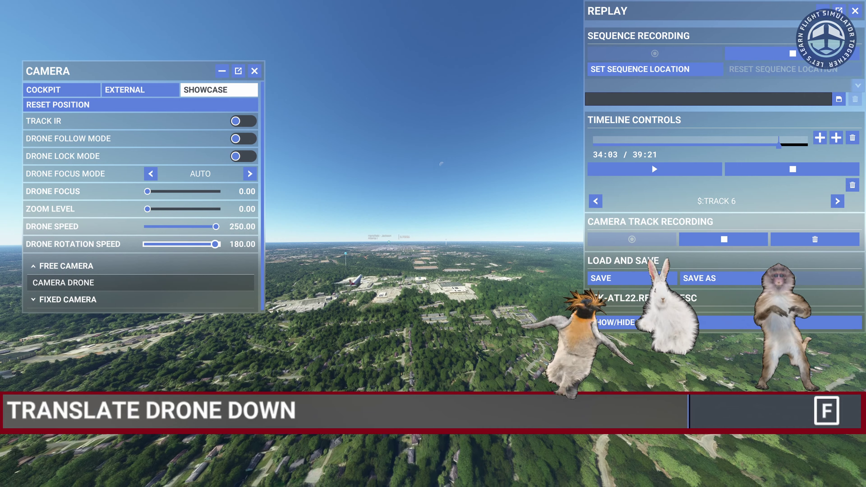
- Yaw the drone camera left and right, and roll it left and right
key(KP_4)
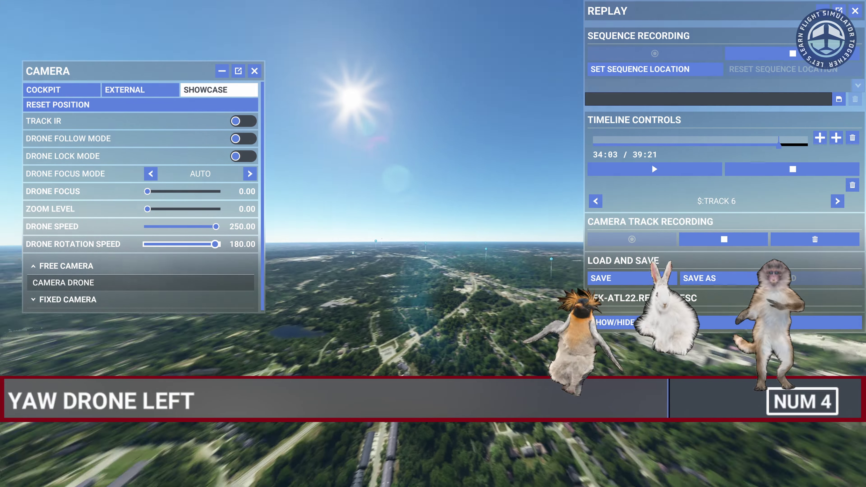
key(KP_6)
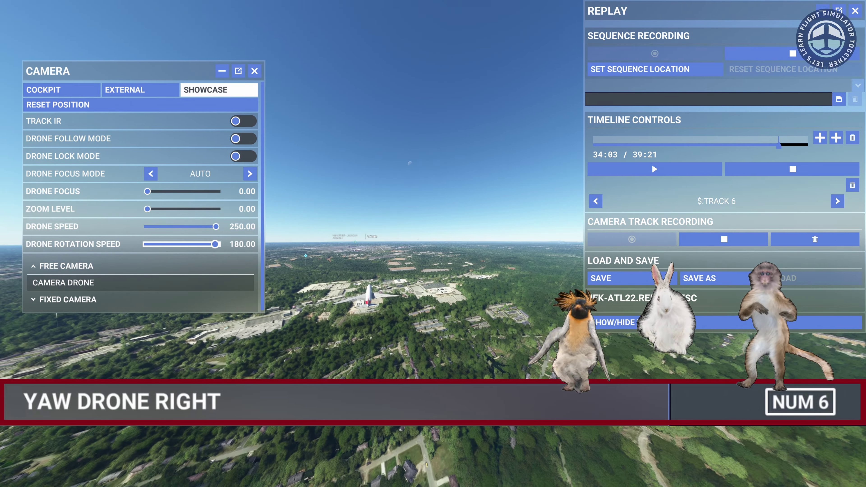
key(KP_7)
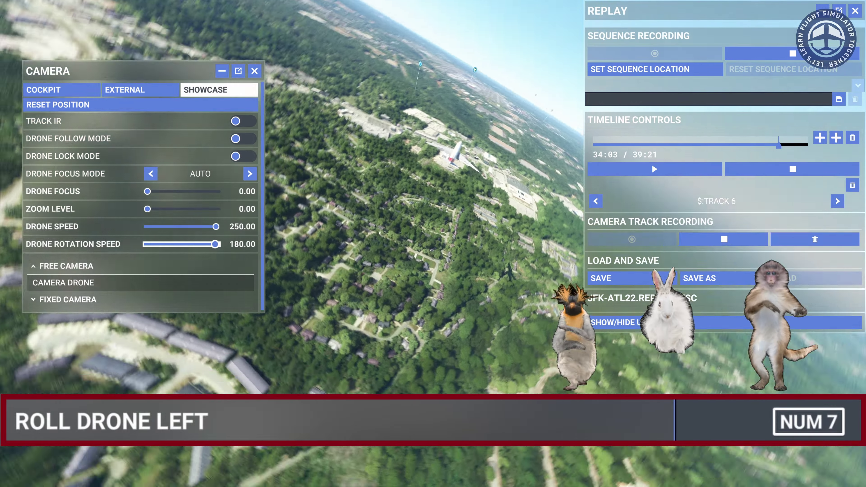
key(KP_9)
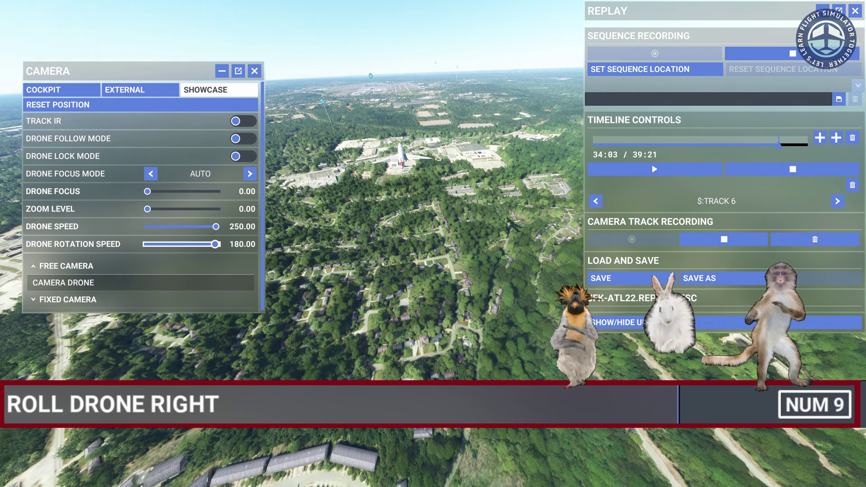
key(KP_9)
key(KP_5)
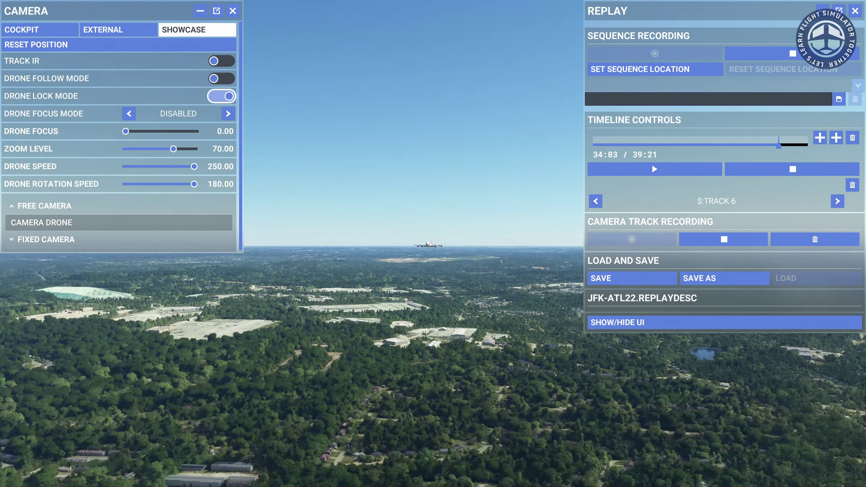
- Move the drone sideways near the airport runway with Drone Lock Mode on, and resume the replay
key(d)
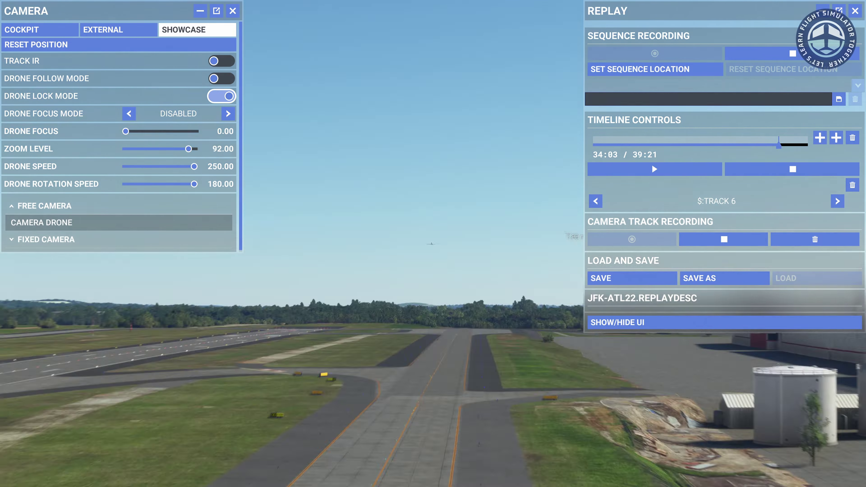
click(652, 163)
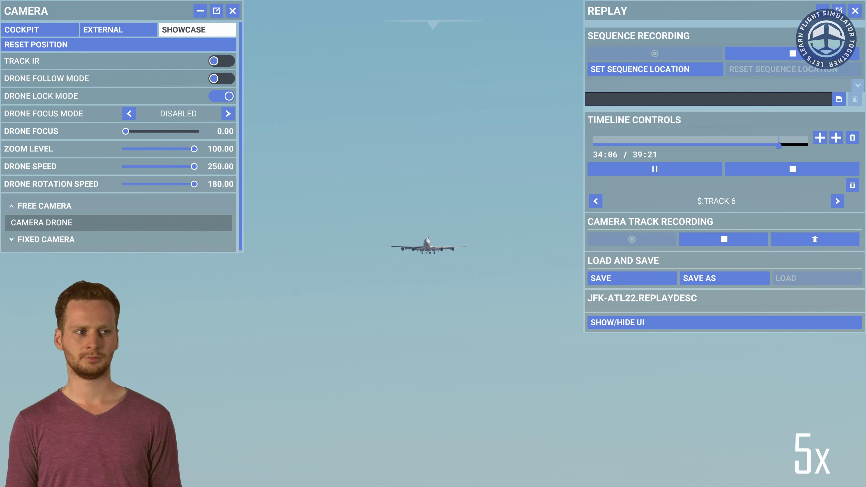
- Close the Replay and Camera windows for an unobstructed view of the approaching aircraft
click(856, 11)
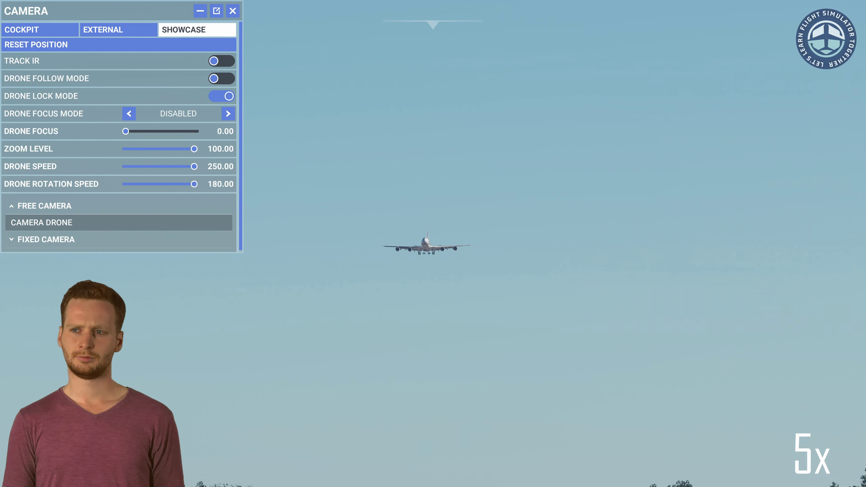
click(233, 11)
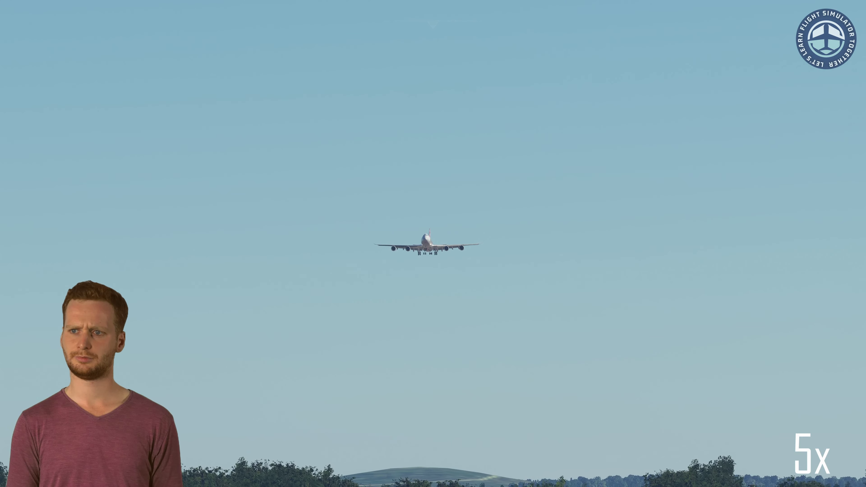